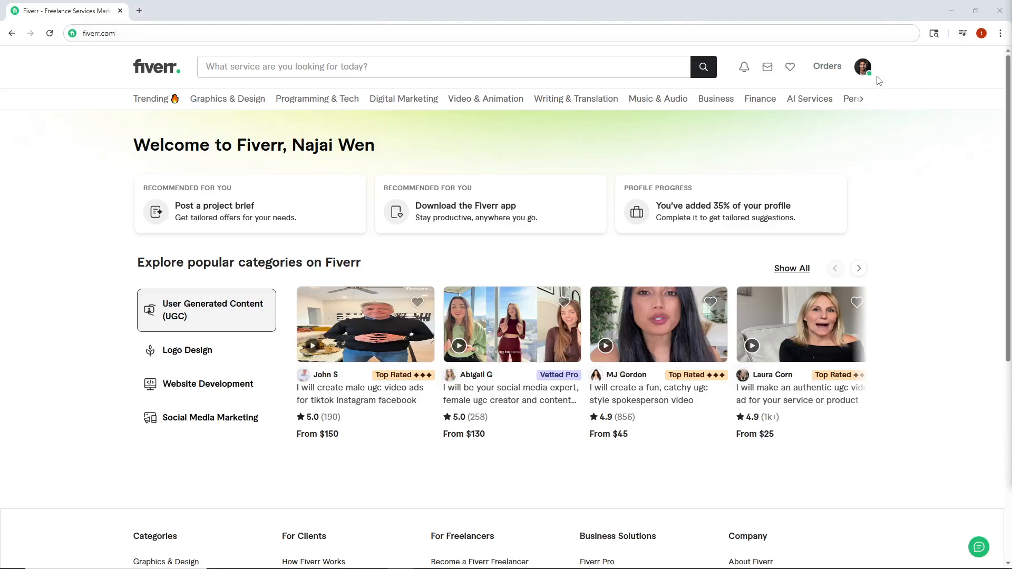
Start the process of becoming a seller and creating a freelancer profile
{"action": "left_click", "coordinate": [866, 74]}
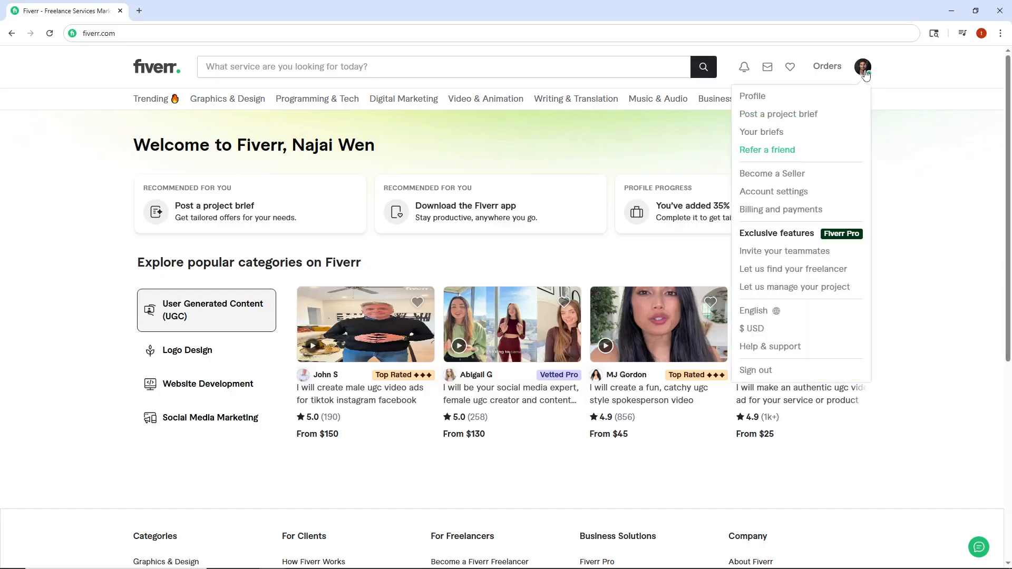
{"action": "left_click", "coordinate": [773, 179]}
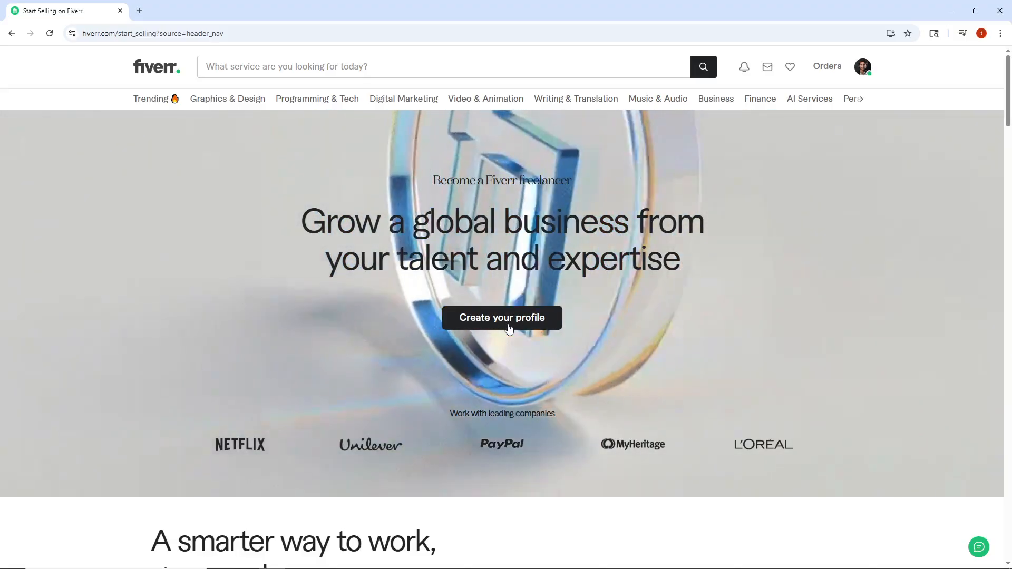
{"action": "left_click", "coordinate": [508, 329]}
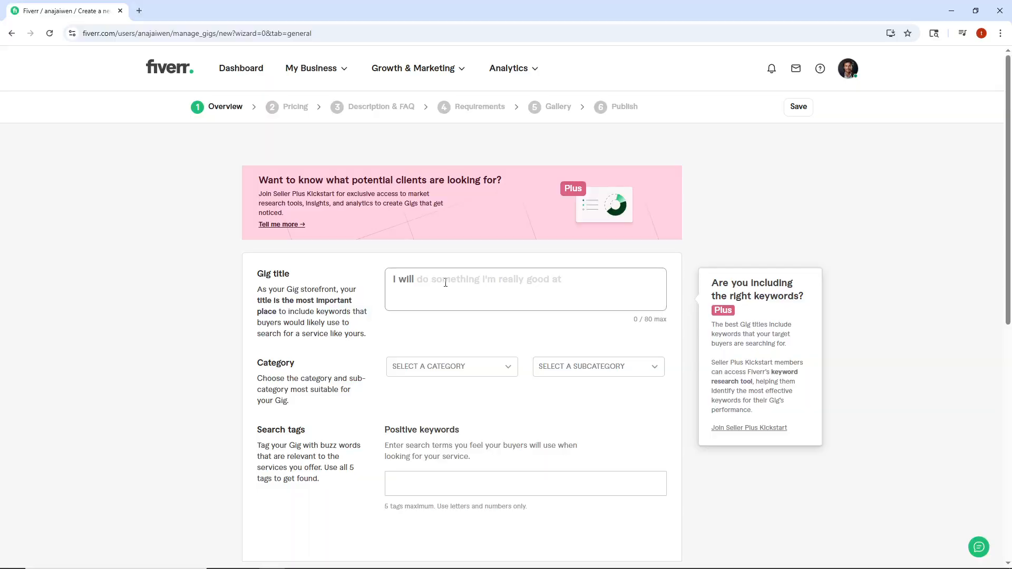
Title the gig "Professional data entry, typing, and copy paste work" and assign it to the Data category with the Data Entry subcategory
{"action": "type", "text": "Professional data entry, typing, and copy paste work"}
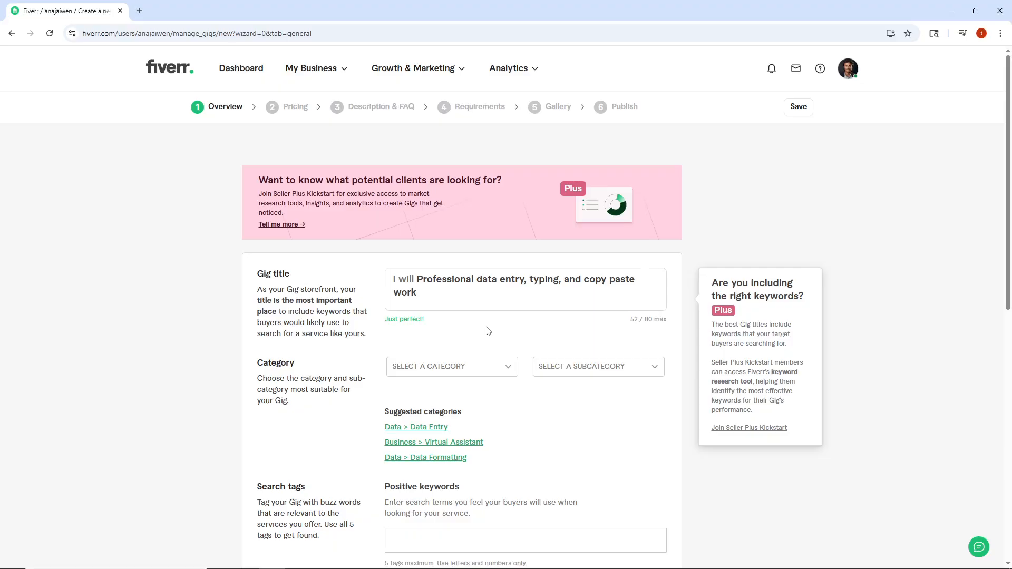
{"action": "scroll", "coordinate": [477, 323], "scroll_direction": "down", "scroll_amount": 1}
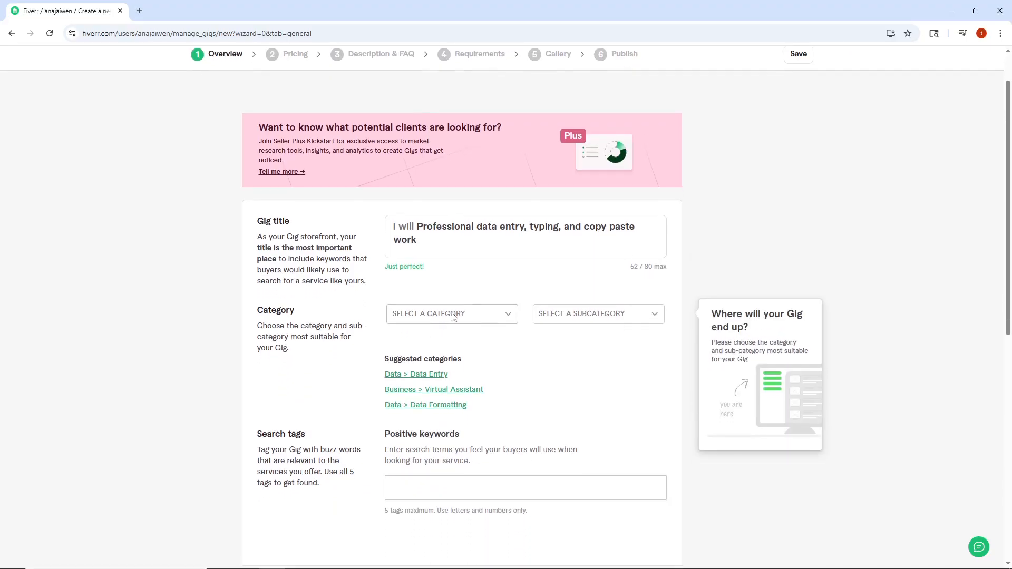
{"action": "left_click", "coordinate": [455, 316]}
{"action": "scroll", "coordinate": [476, 383], "scroll_direction": "down", "scroll_amount": 4}
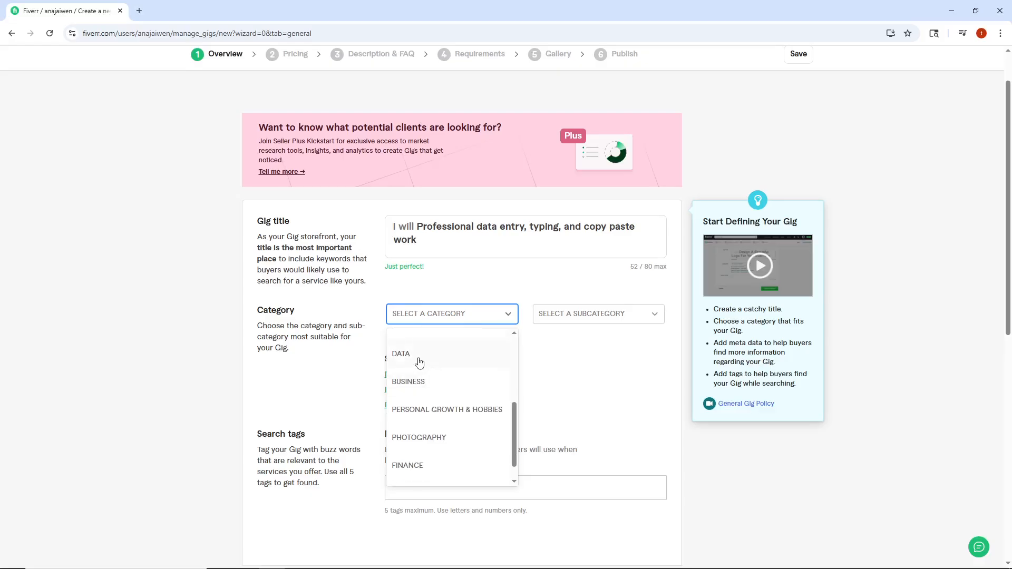
{"action": "left_click", "coordinate": [418, 355]}
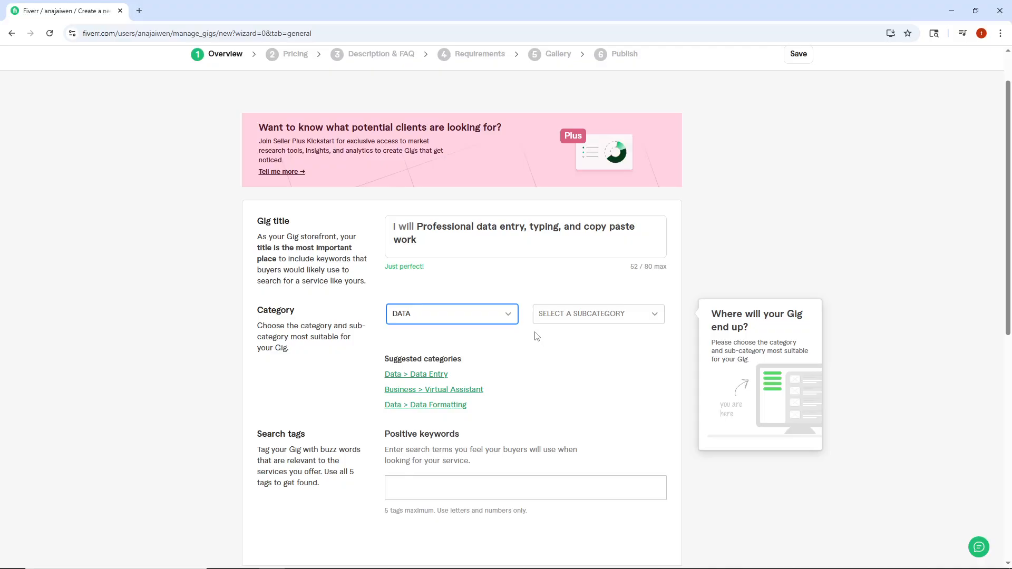
{"action": "left_click", "coordinate": [624, 315]}
{"action": "scroll", "coordinate": [628, 368], "scroll_direction": "down", "scroll_amount": 3}
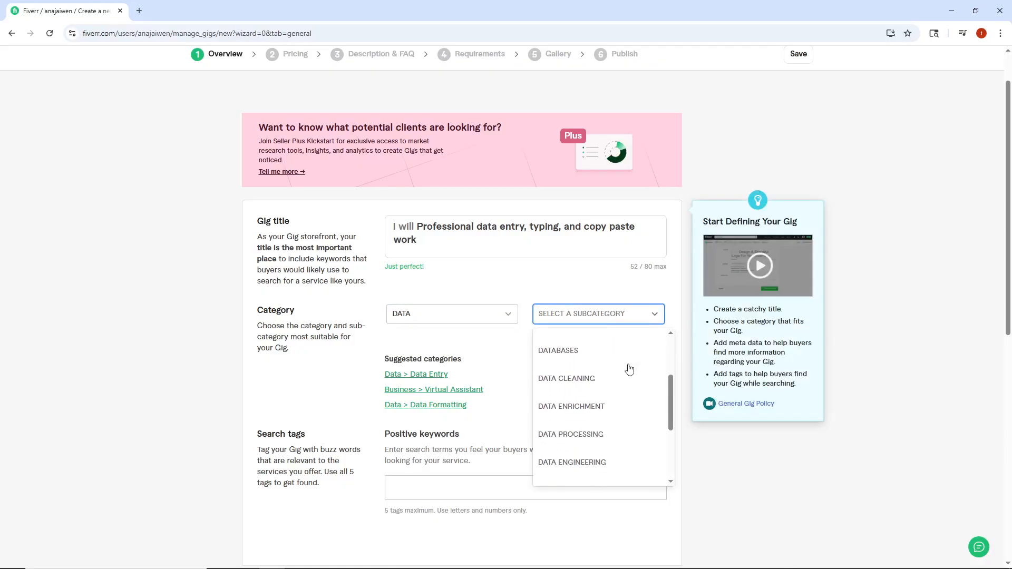
{"action": "scroll", "coordinate": [629, 369], "scroll_direction": "down", "scroll_amount": 5}
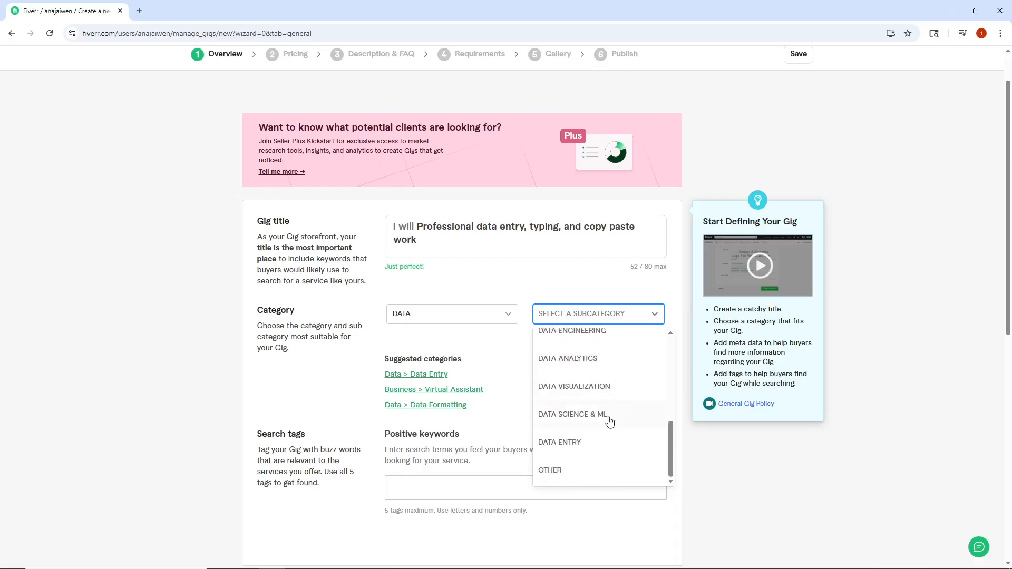
{"action": "left_click", "coordinate": [575, 445]}
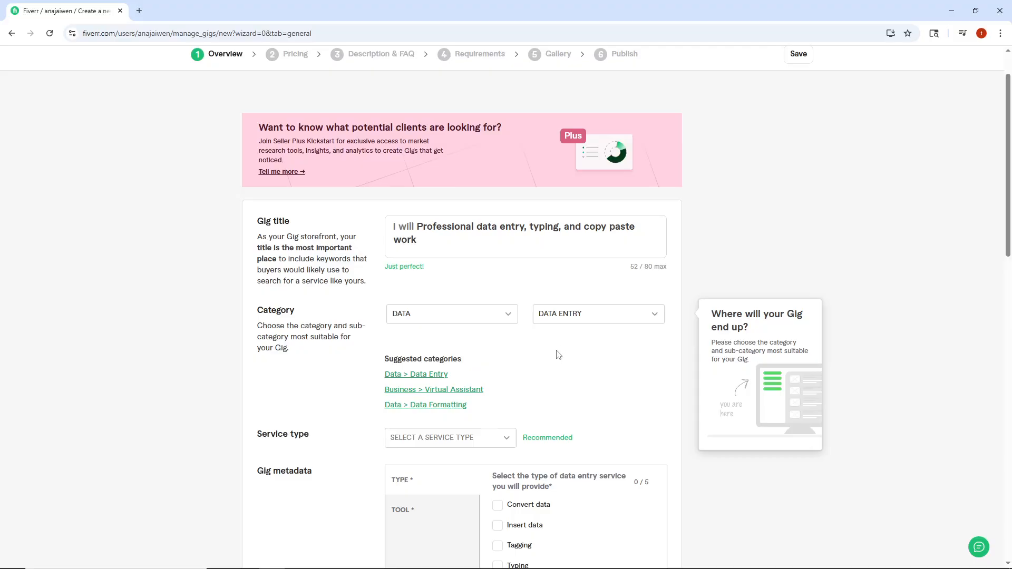
Try out the Data Typing and Web Research service types for the gig, leaving Data Typing selected
{"action": "scroll", "coordinate": [559, 352], "scroll_direction": "down", "scroll_amount": 1}
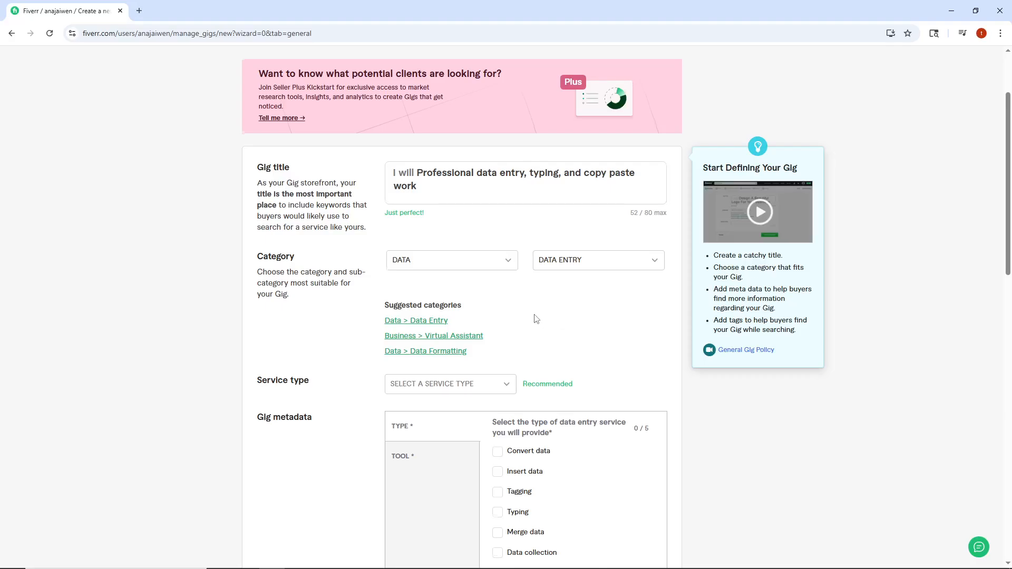
{"action": "scroll", "coordinate": [532, 319], "scroll_direction": "down", "scroll_amount": 1}
{"action": "left_click", "coordinate": [444, 339]}
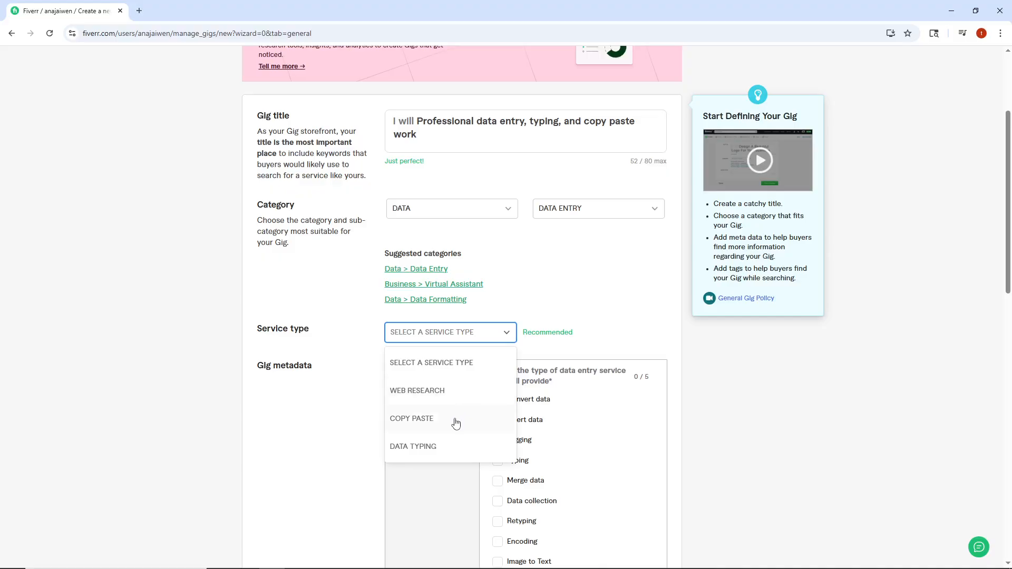
{"action": "left_click", "coordinate": [447, 445]}
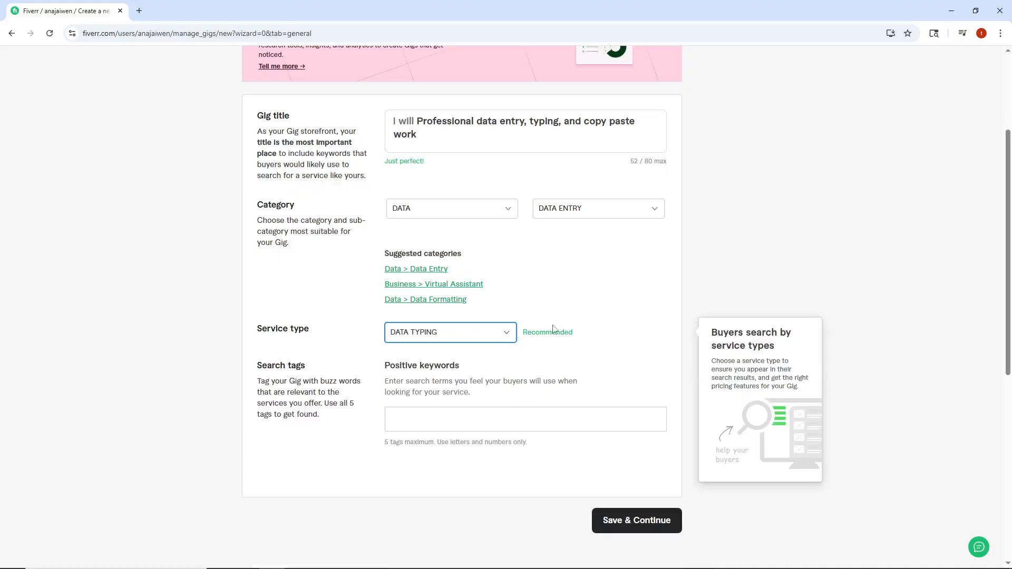
{"action": "left_click", "coordinate": [514, 333]}
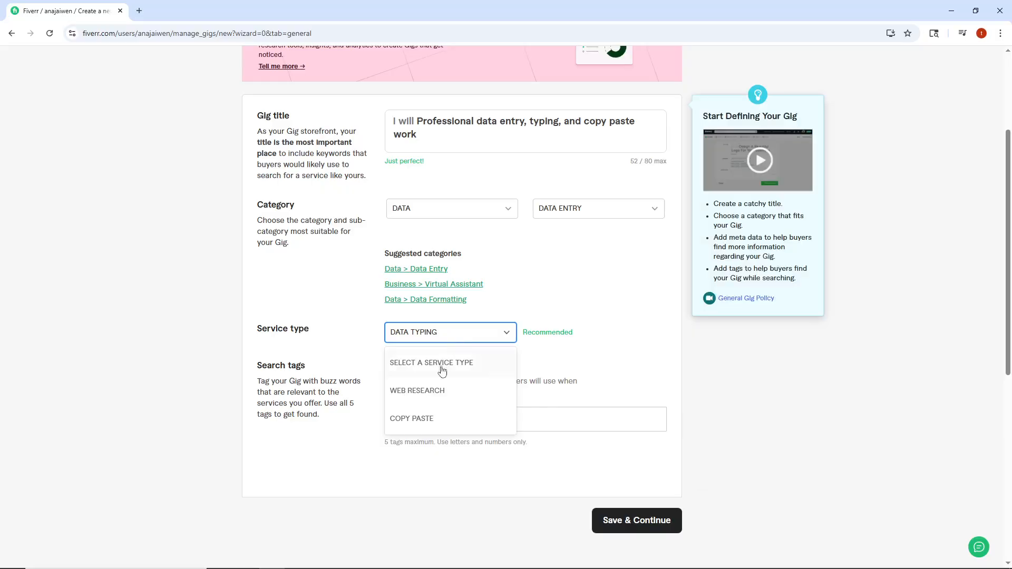
{"action": "left_click", "coordinate": [434, 400]}
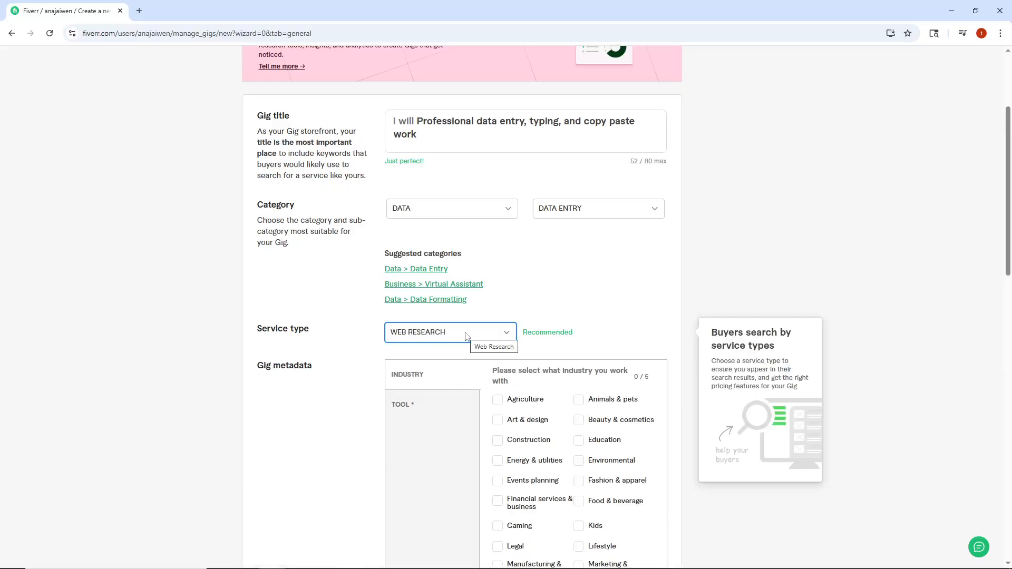
{"action": "left_click", "coordinate": [466, 336]}
{"action": "left_click", "coordinate": [442, 364]}
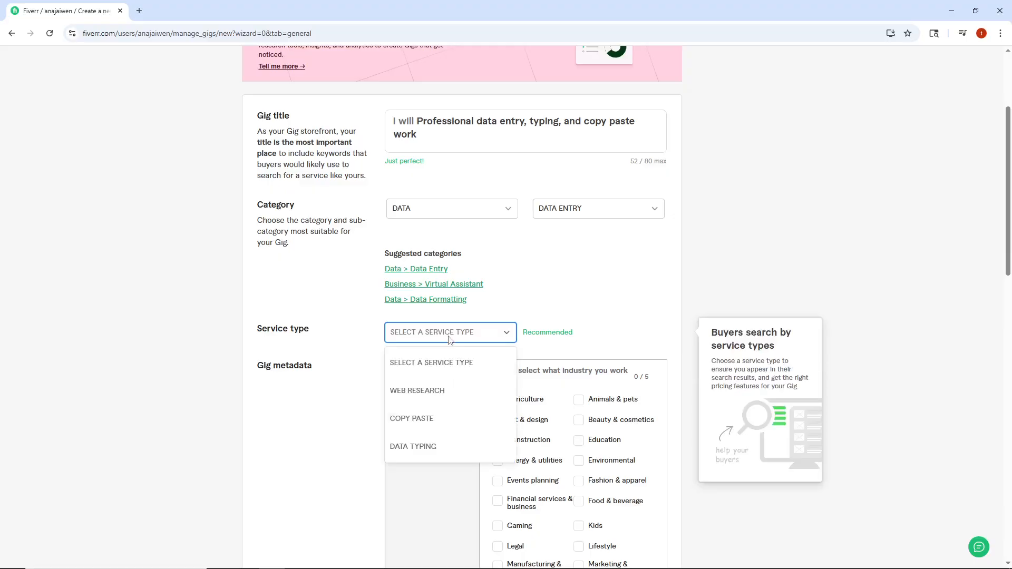
{"action": "left_click", "coordinate": [434, 446]}
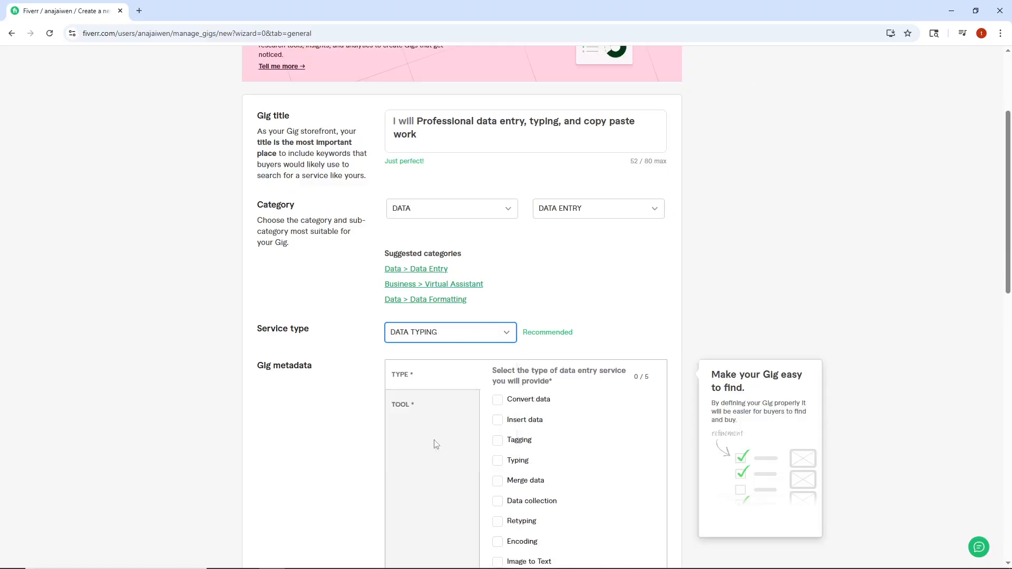
Set the service type to Web Research and choose Gaming and Real estate as the industries in the gig metadata
{"action": "left_click", "coordinate": [456, 340]}
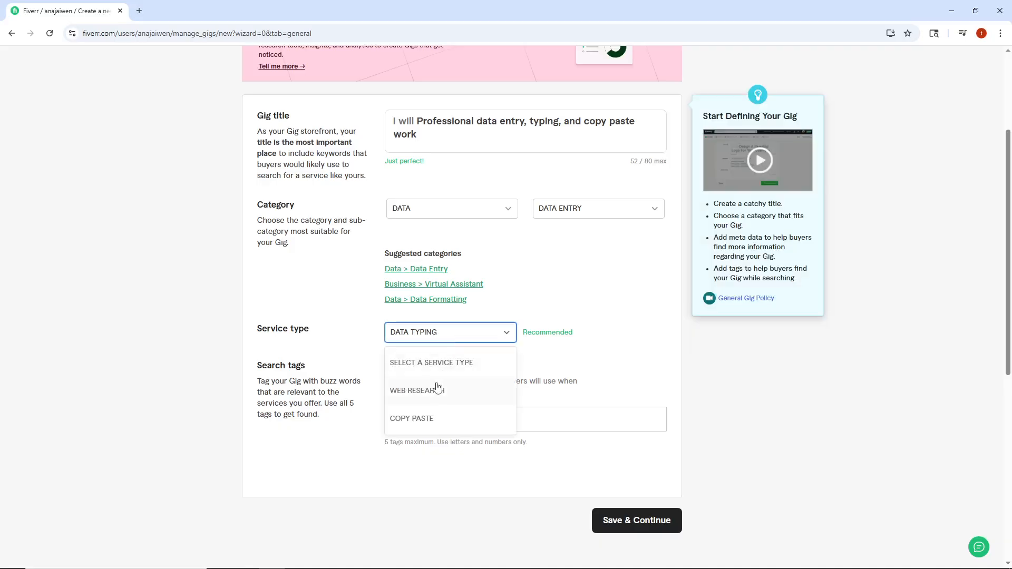
{"action": "left_click", "coordinate": [436, 388]}
{"action": "scroll", "coordinate": [469, 380], "scroll_direction": "down", "scroll_amount": 1}
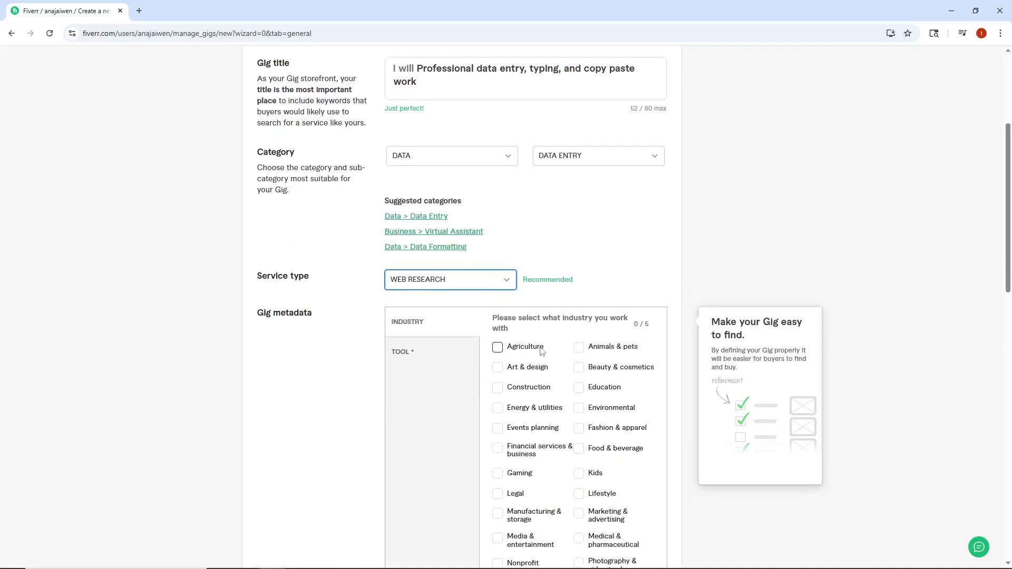
{"action": "scroll", "coordinate": [519, 365], "scroll_direction": "down", "scroll_amount": 2}
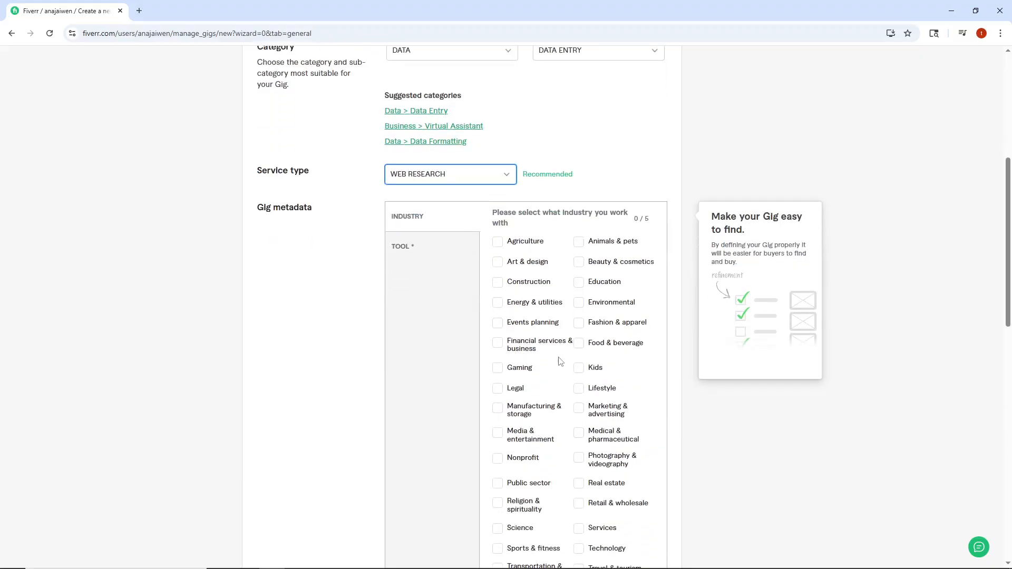
{"action": "left_click", "coordinate": [498, 368]}
{"action": "left_click", "coordinate": [579, 484]}
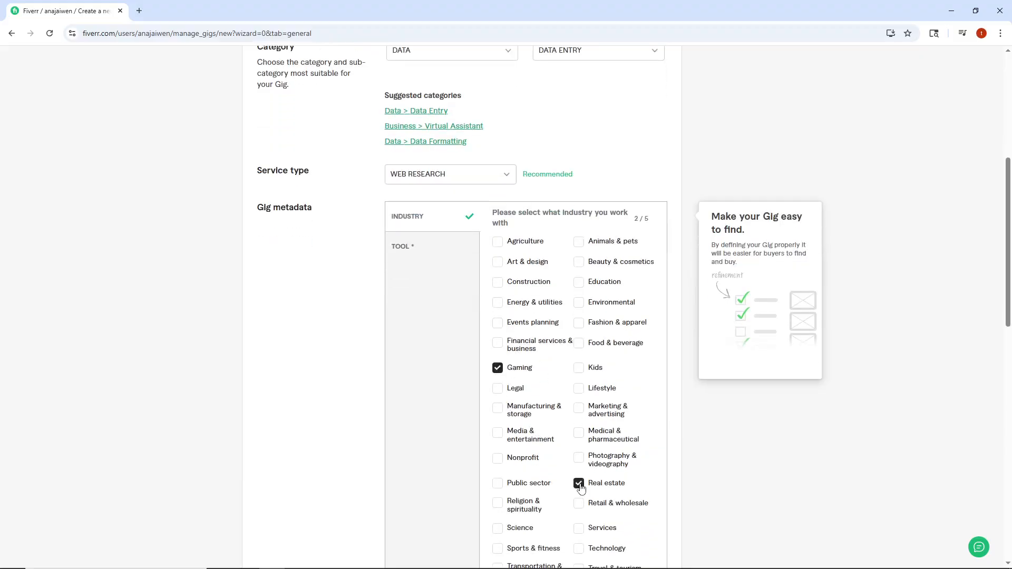
Choose Excel, Google Sheets and Google Slides as the tools in the gig metadata
{"action": "left_click", "coordinate": [396, 249]}
{"action": "left_click", "coordinate": [501, 246]}
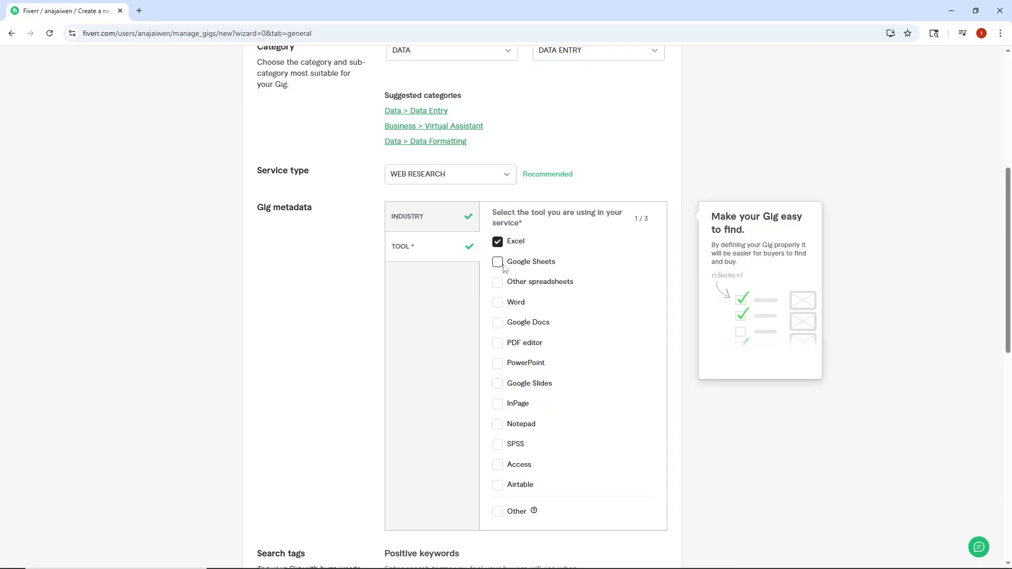
{"action": "left_click", "coordinate": [499, 264]}
{"action": "left_click", "coordinate": [499, 388]}
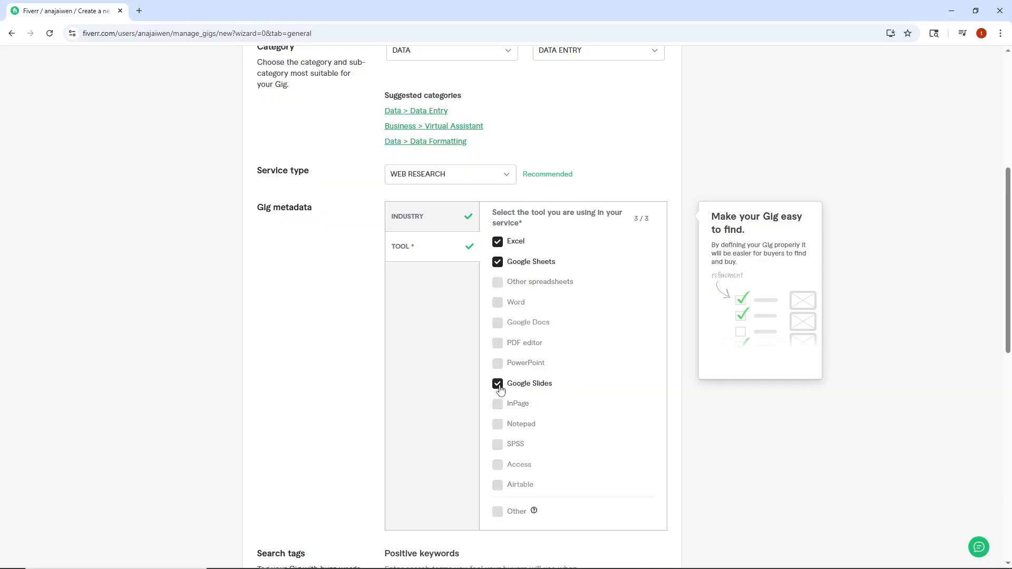
Add the search tags "data entry" and "data mining", and save the overview to continue to pricing
{"action": "scroll", "coordinate": [590, 397], "scroll_direction": "down", "scroll_amount": 5}
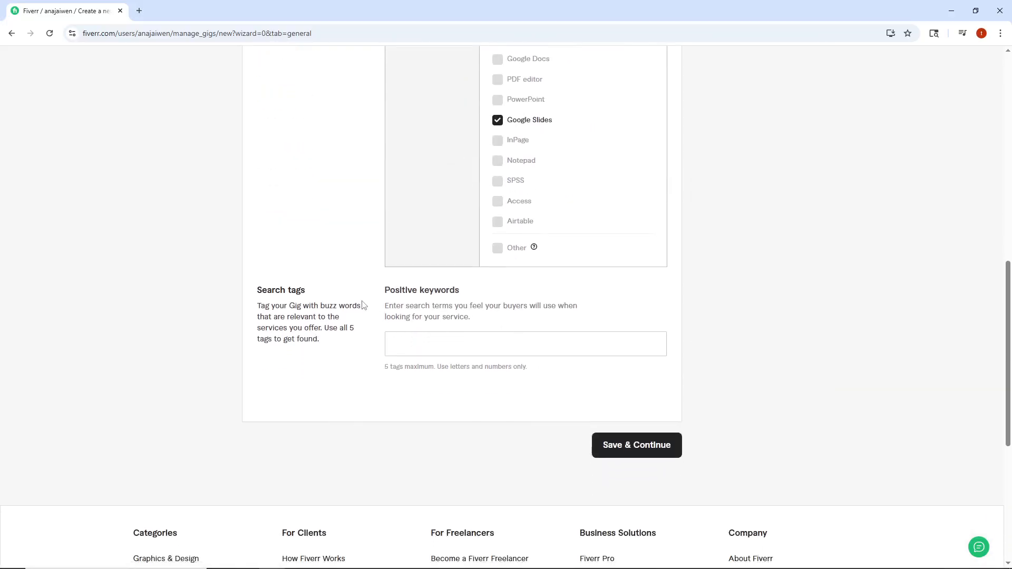
{"action": "scroll", "coordinate": [363, 304], "scroll_direction": "up", "scroll_amount": 5}
{"action": "scroll", "coordinate": [362, 304], "scroll_direction": "down", "scroll_amount": 1}
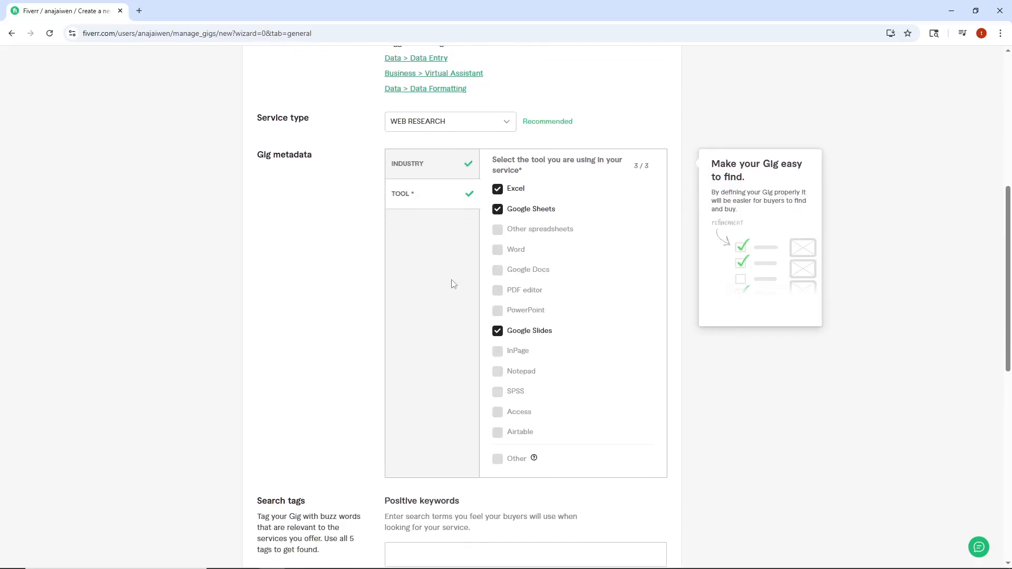
{"action": "scroll", "coordinate": [404, 265], "scroll_direction": "down", "scroll_amount": 1}
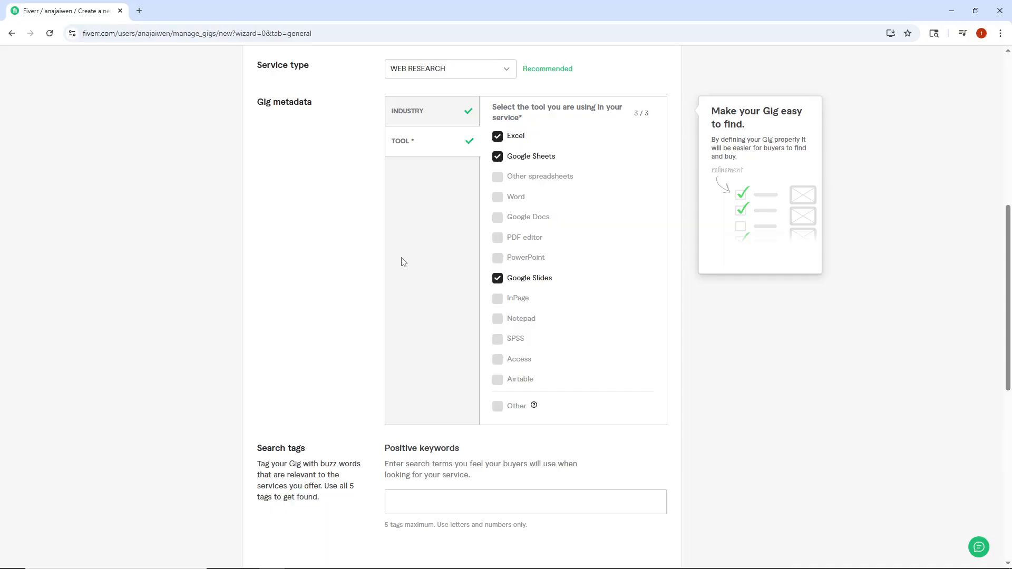
{"action": "scroll", "coordinate": [404, 262], "scroll_direction": "down", "scroll_amount": 2}
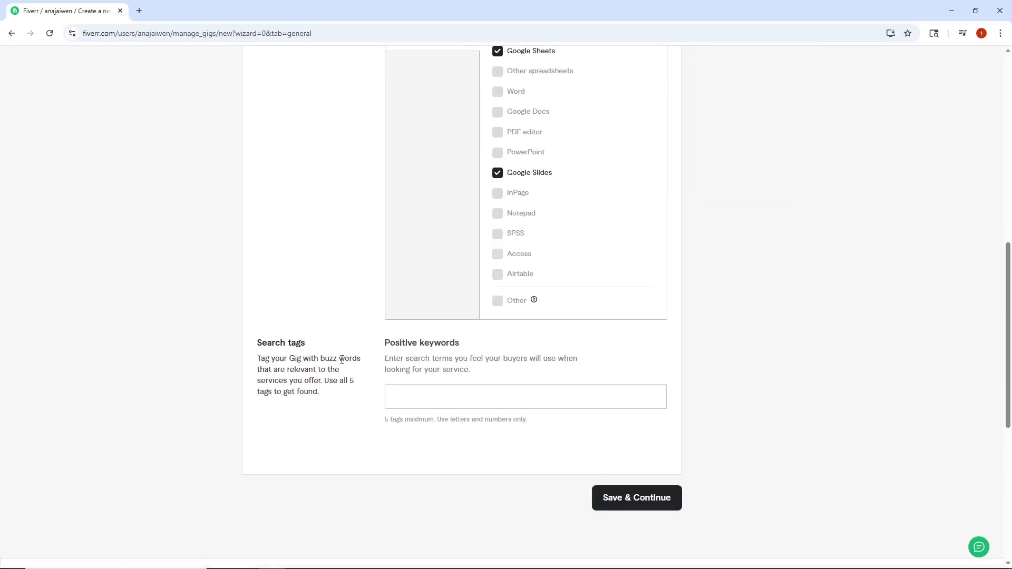
{"action": "left_click", "coordinate": [401, 398]}
{"action": "type", "text": "data entry"}
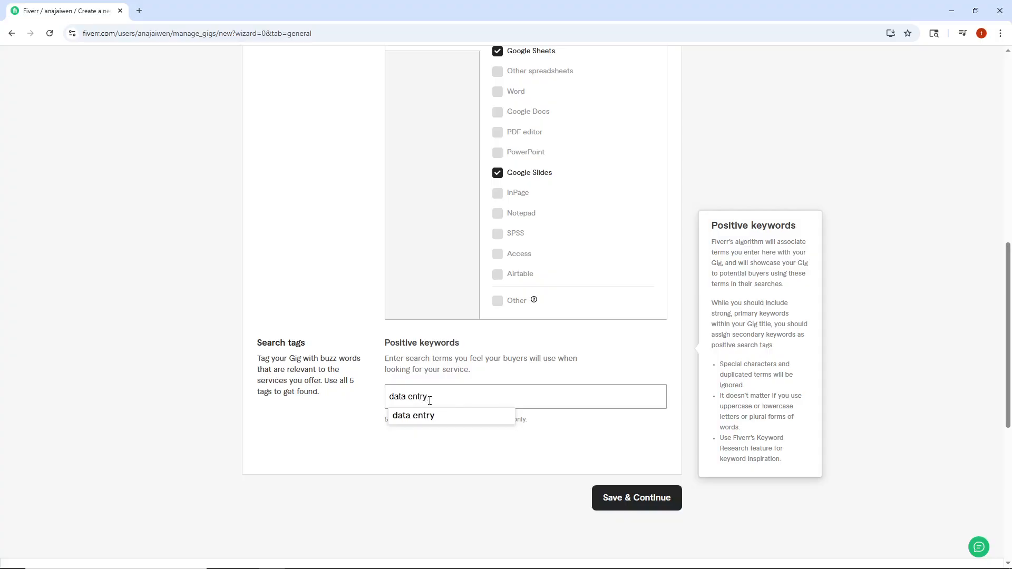
{"action": "key", "text": "Return"}
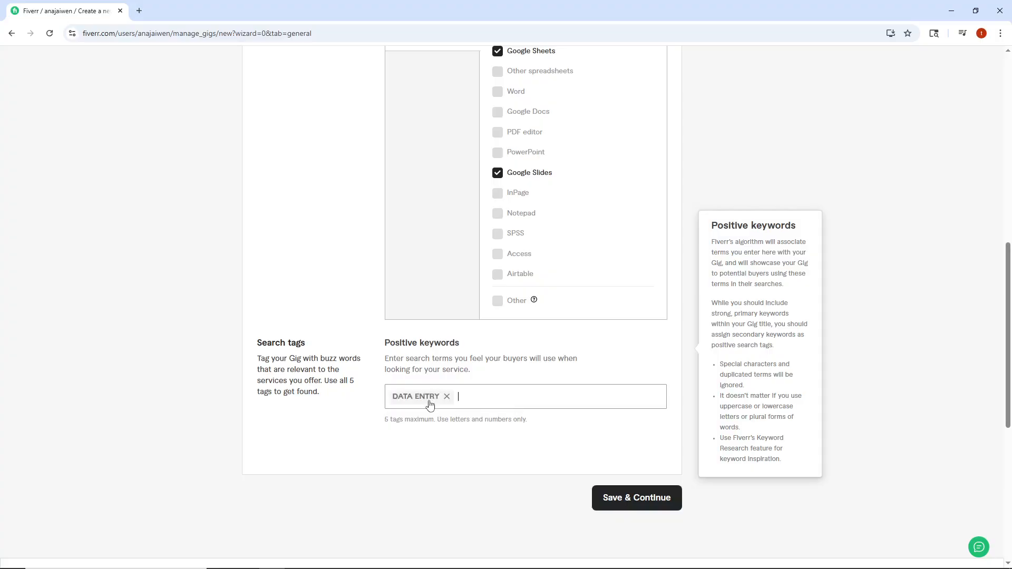
{"action": "type", "text": "data"}
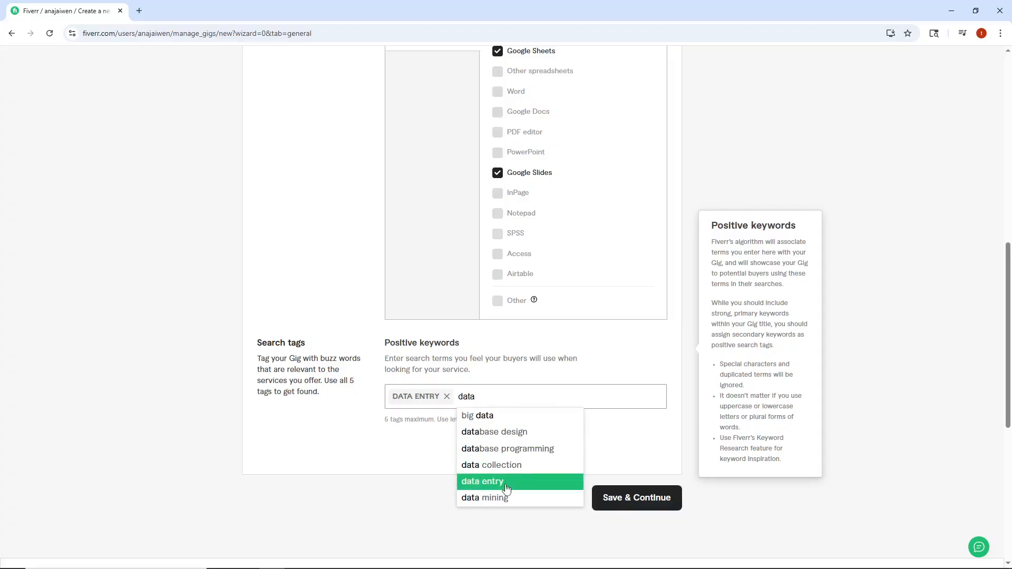
{"action": "left_click", "coordinate": [507, 496]}
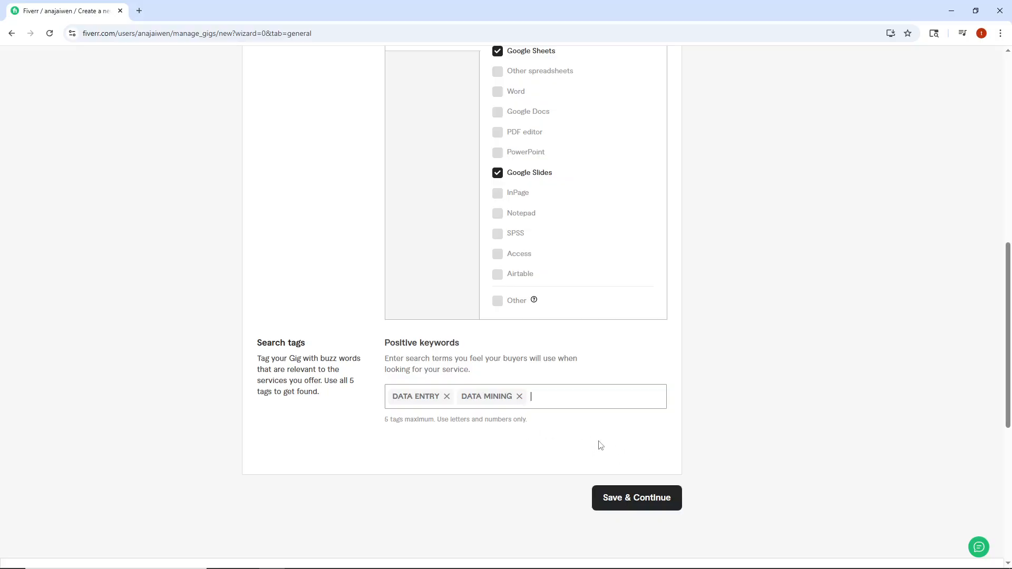
{"action": "left_click", "coordinate": [636, 497]}
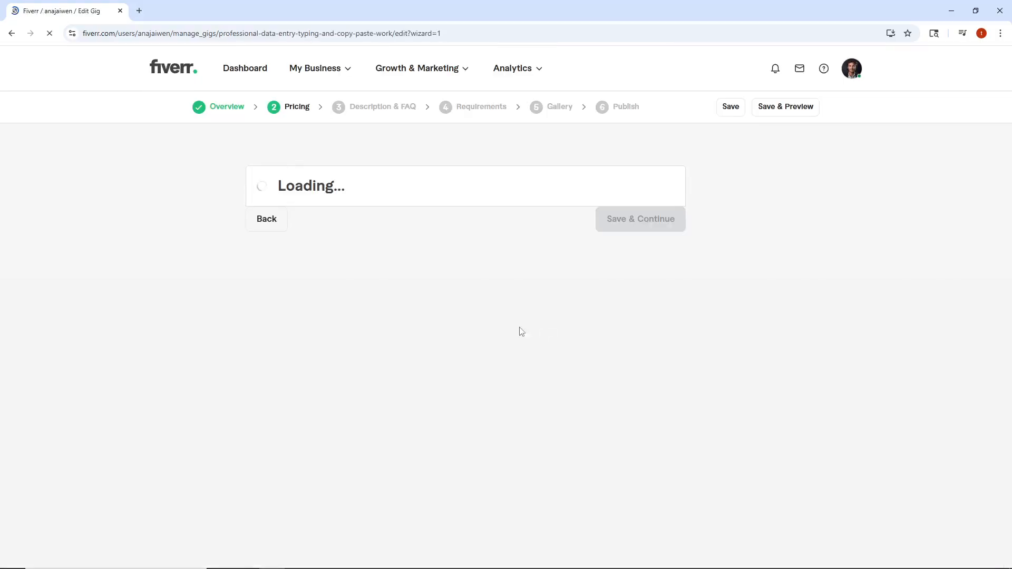
Set the package prices to $20 for Basic, $25 for Standard and $30 for Premium
{"action": "scroll", "coordinate": [450, 369], "scroll_direction": "down", "scroll_amount": 4}
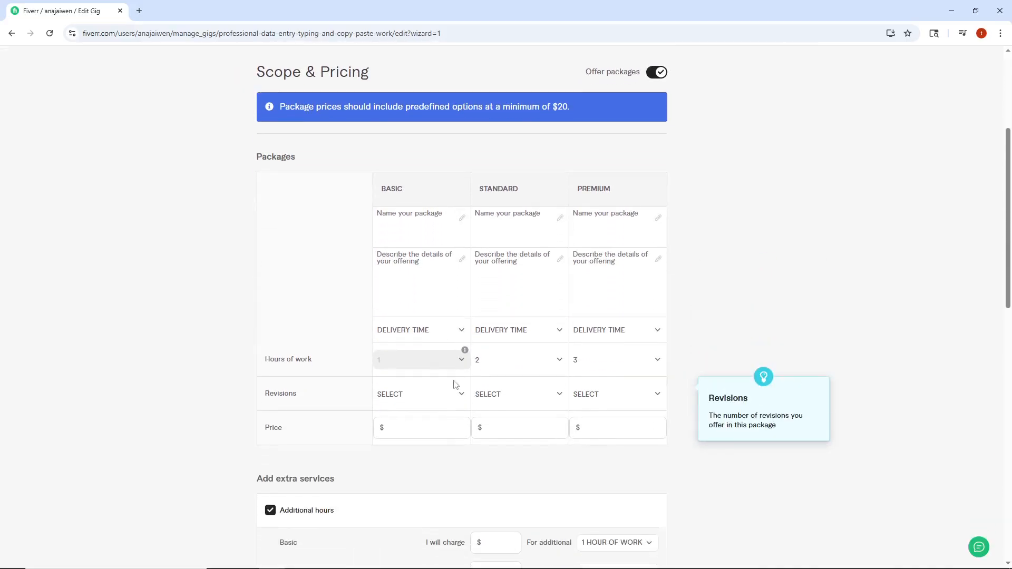
{"action": "scroll", "coordinate": [445, 327], "scroll_direction": "down", "scroll_amount": 1}
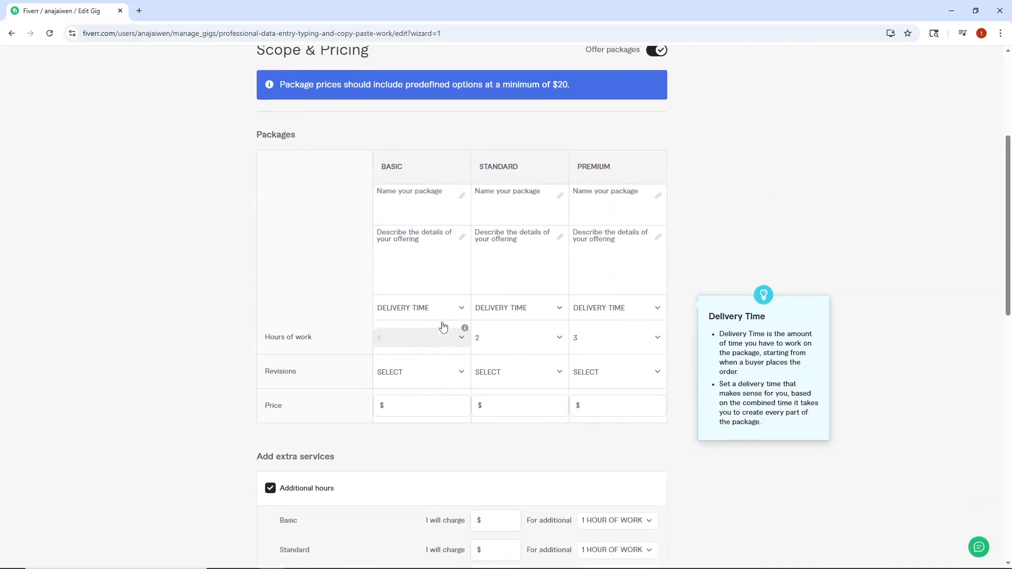
{"action": "left_click", "coordinate": [458, 376]}
{"action": "type", "text": "20"}
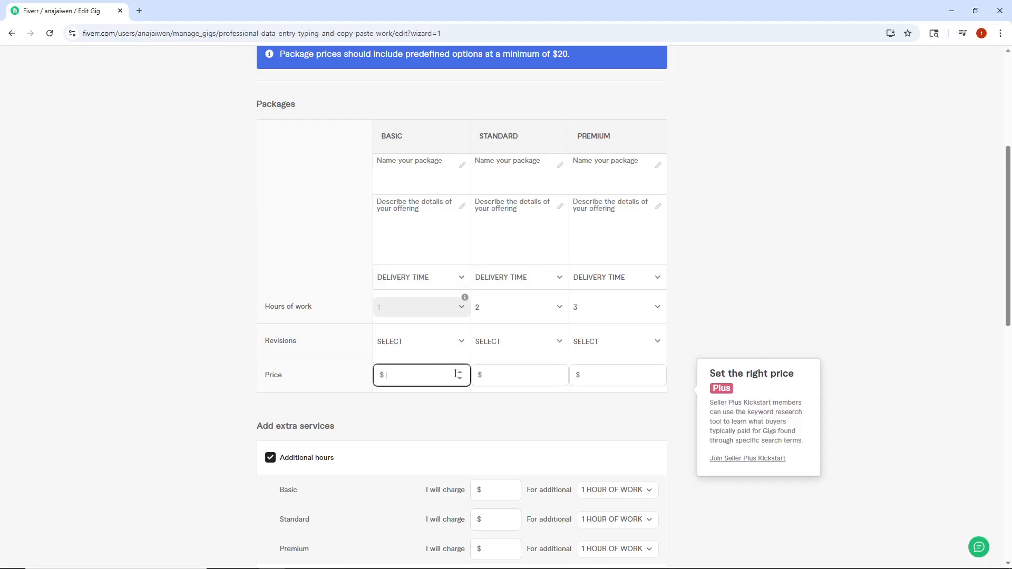
{"action": "left_click", "coordinate": [554, 376]}
{"action": "type", "text": "25"}
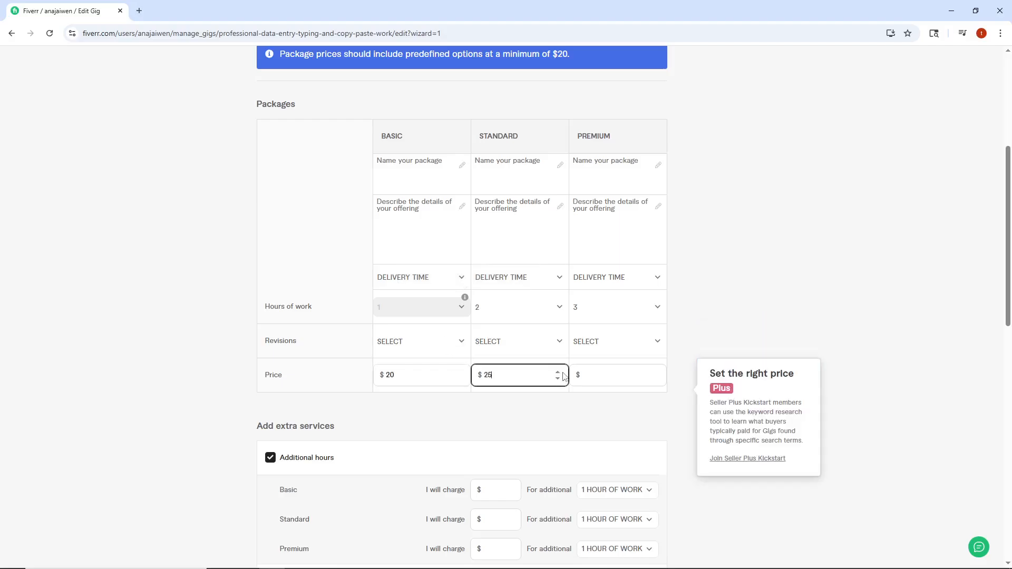
{"action": "left_click", "coordinate": [657, 376]}
{"action": "type", "text": "30"}
{"action": "scroll", "coordinate": [625, 366], "scroll_direction": "down", "scroll_amount": 10}
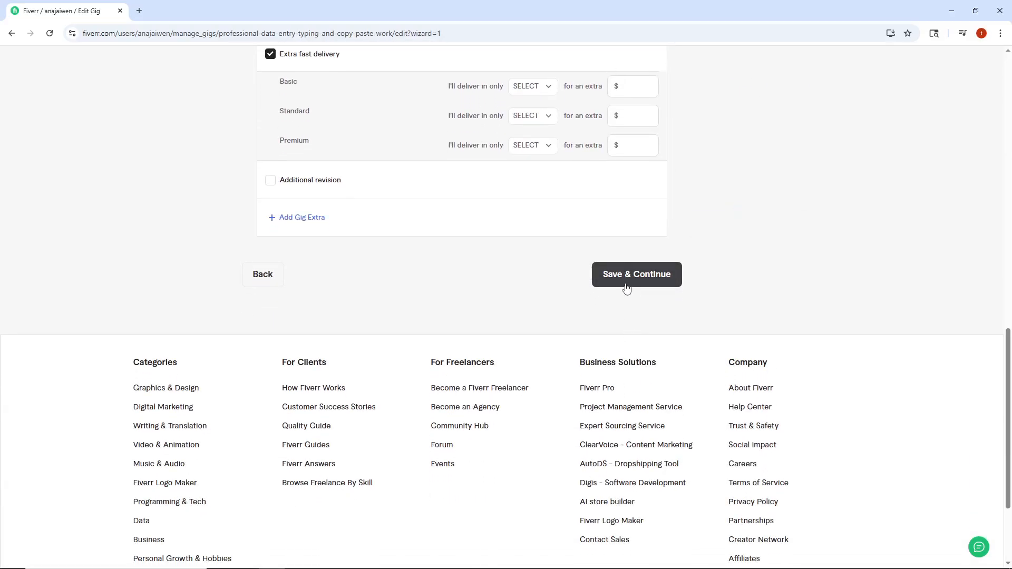
{"action": "scroll", "coordinate": [626, 287], "scroll_direction": "up", "scroll_amount": 15}
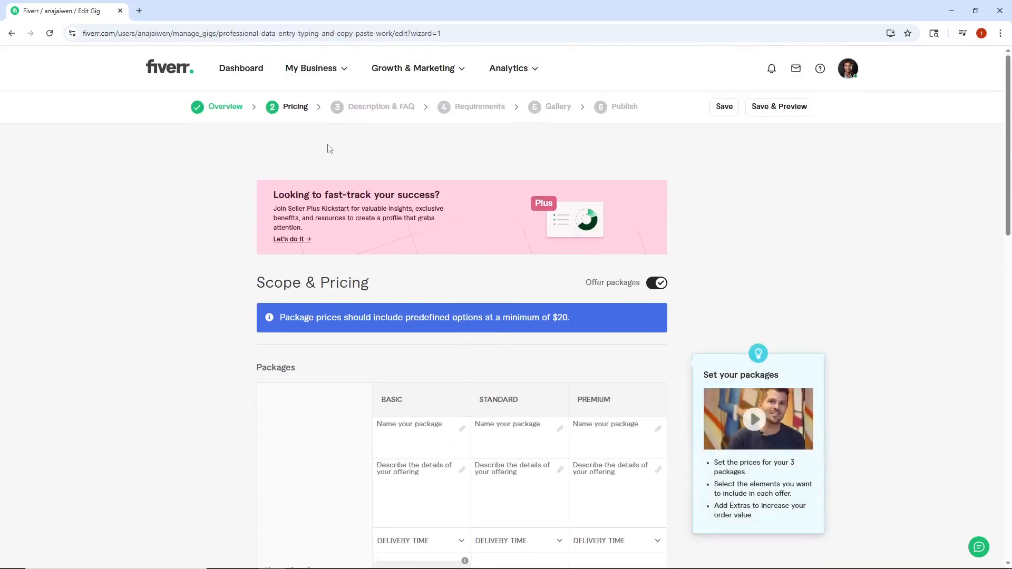